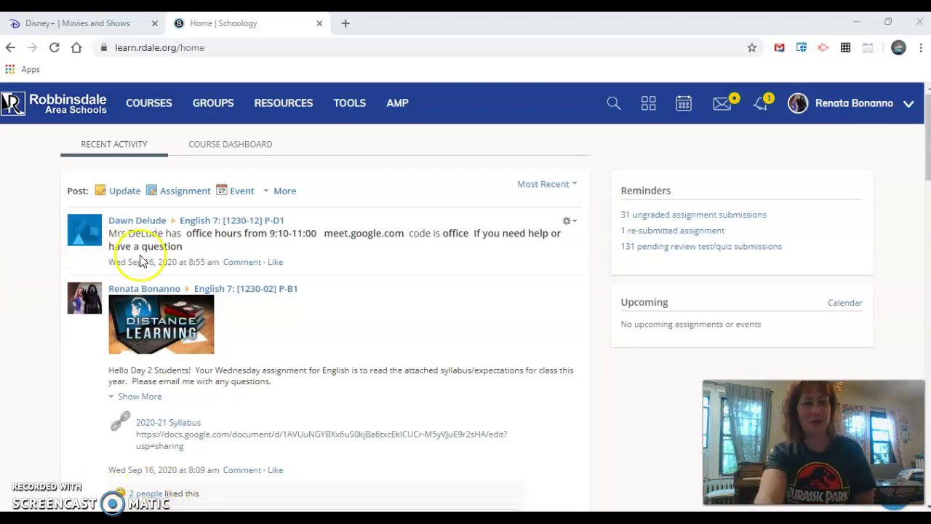
Step: Open the multi-section English 7 course (P-B1, P-C, P-D1) and look through its updates feed
click(145, 107)
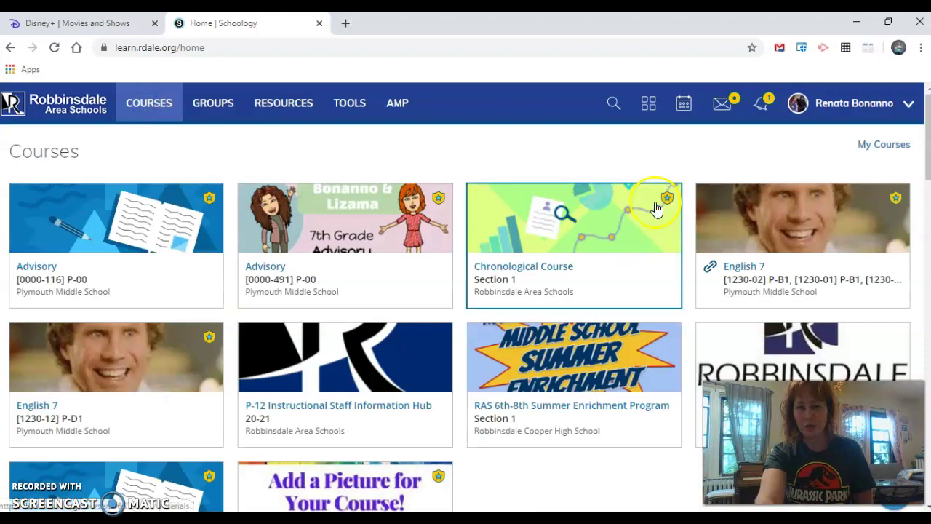
click(794, 259)
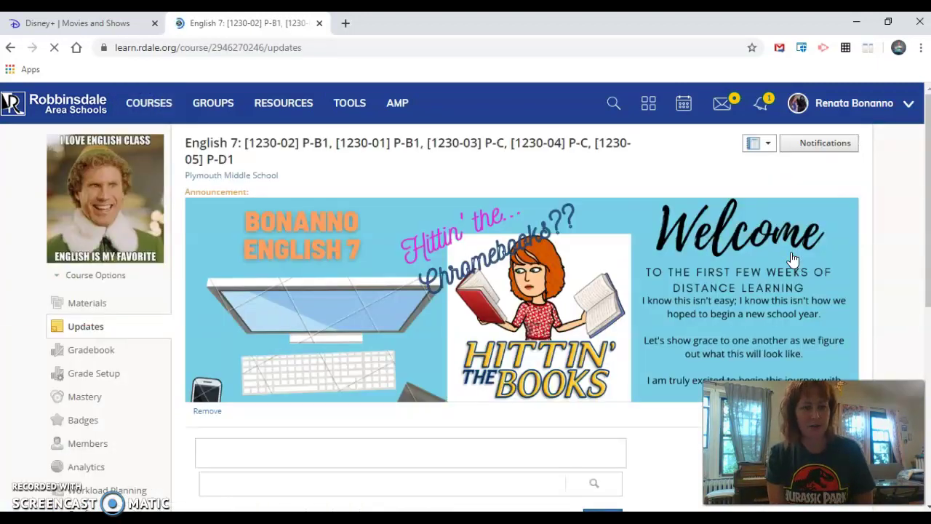
scroll(793, 259, down, 3)
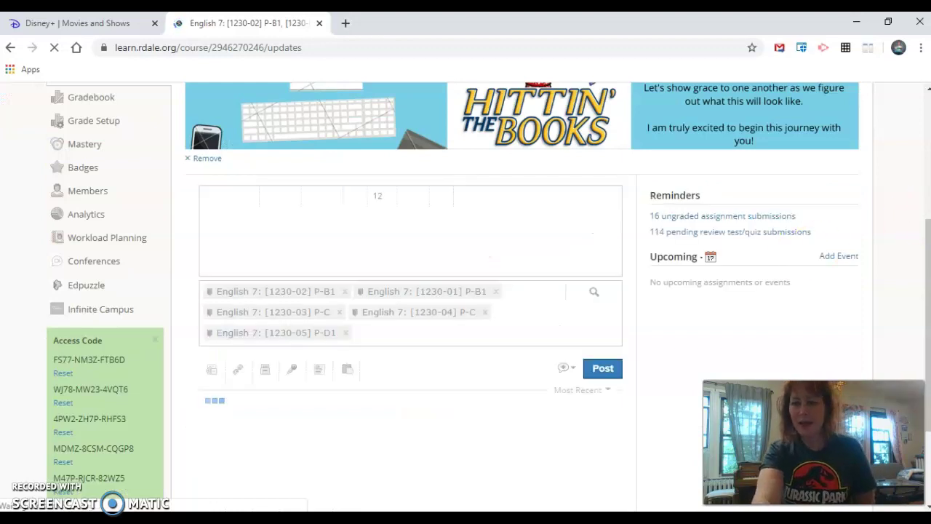
scroll(925, 228, down, 5)
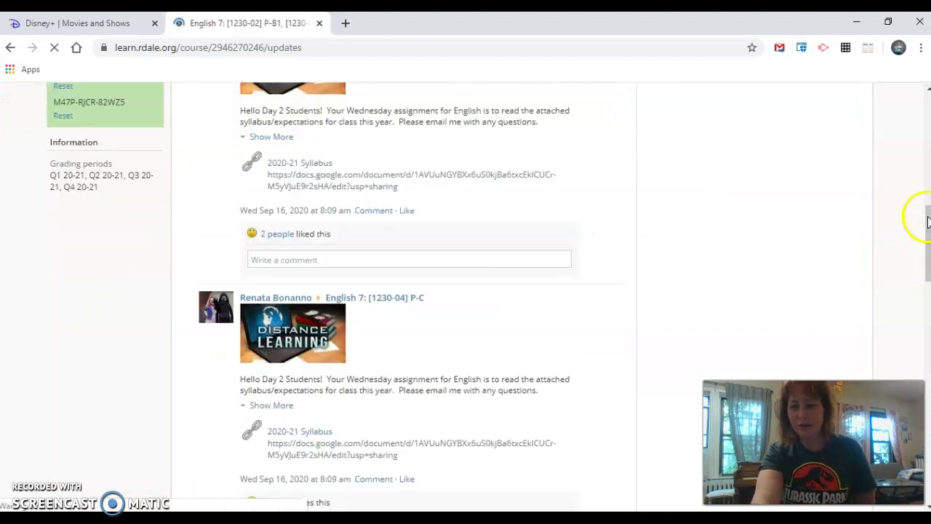
drag(925, 186, 923, 116)
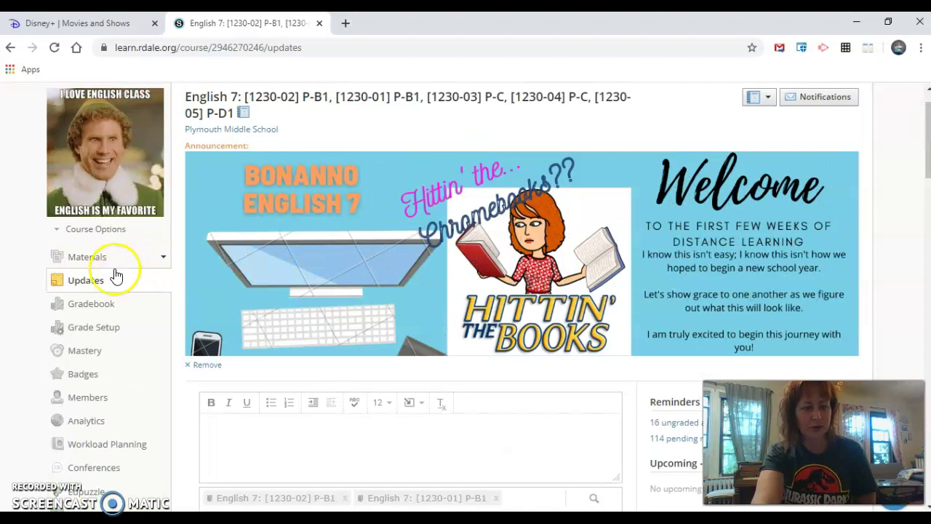
Step: Open the Back to School Assignments folder in the English 7 course materials
click(99, 257)
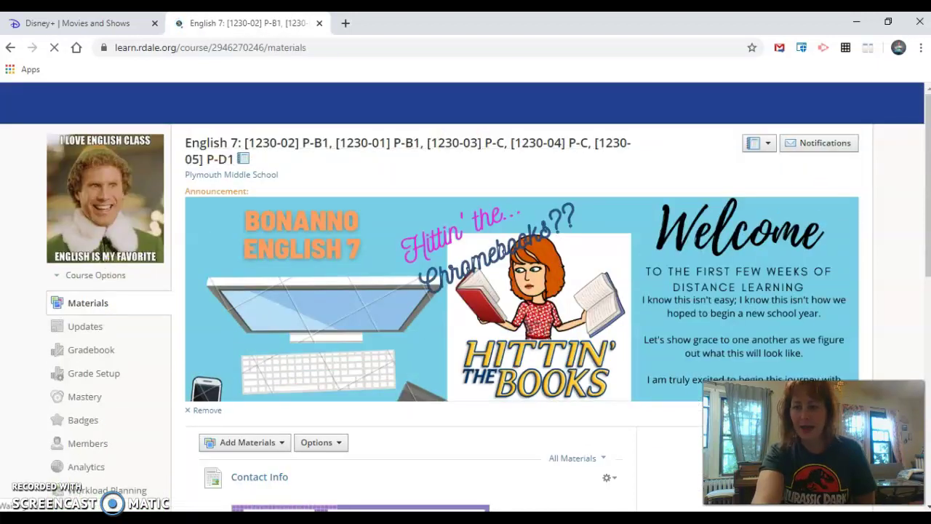
drag(928, 162, 928, 294)
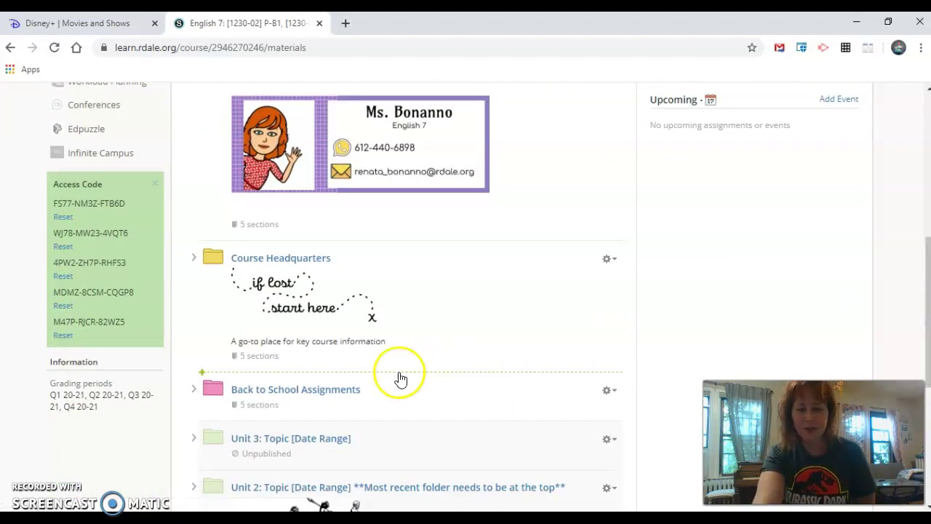
click(313, 396)
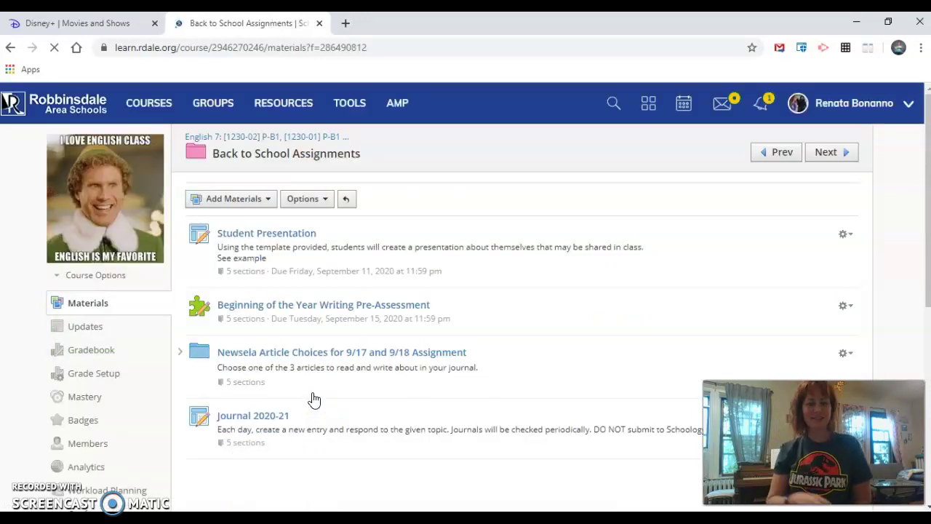
Step: Open the Journal 2020-21 assignment and its attached journal document
click(279, 421)
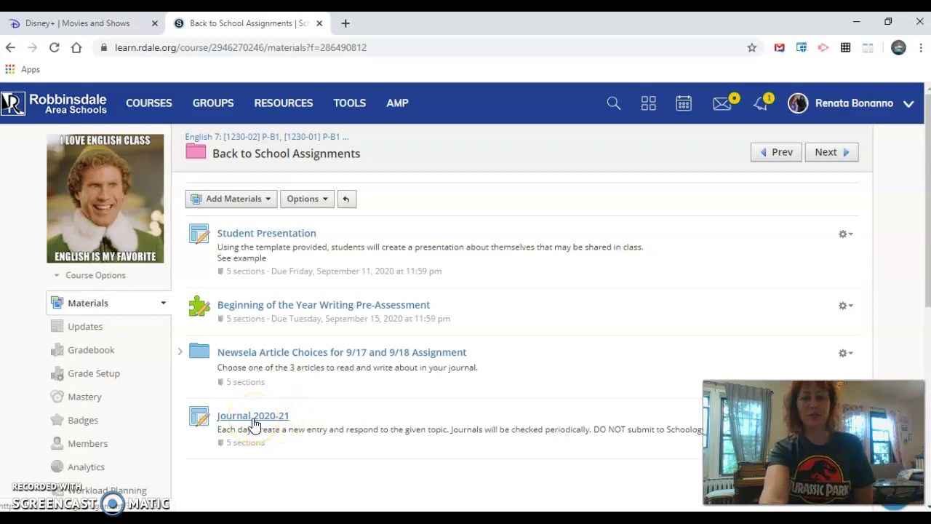
click(254, 422)
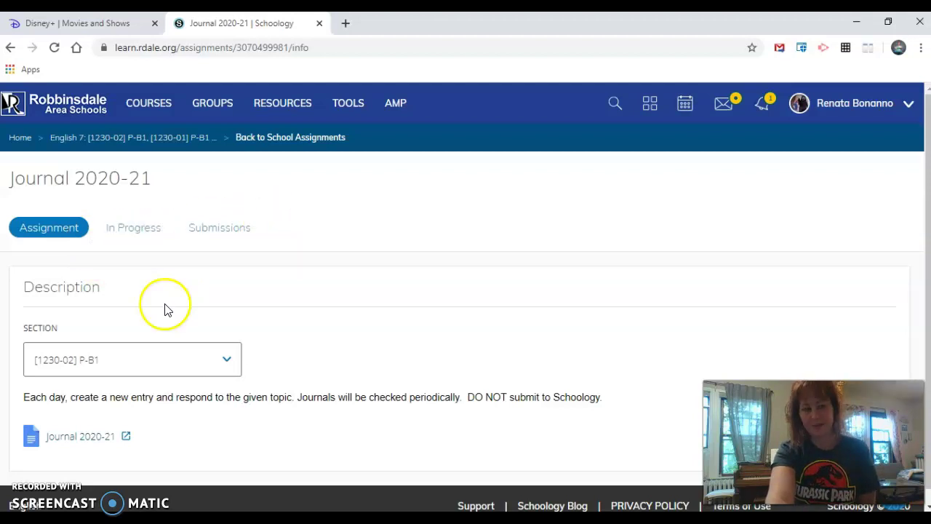
click(93, 439)
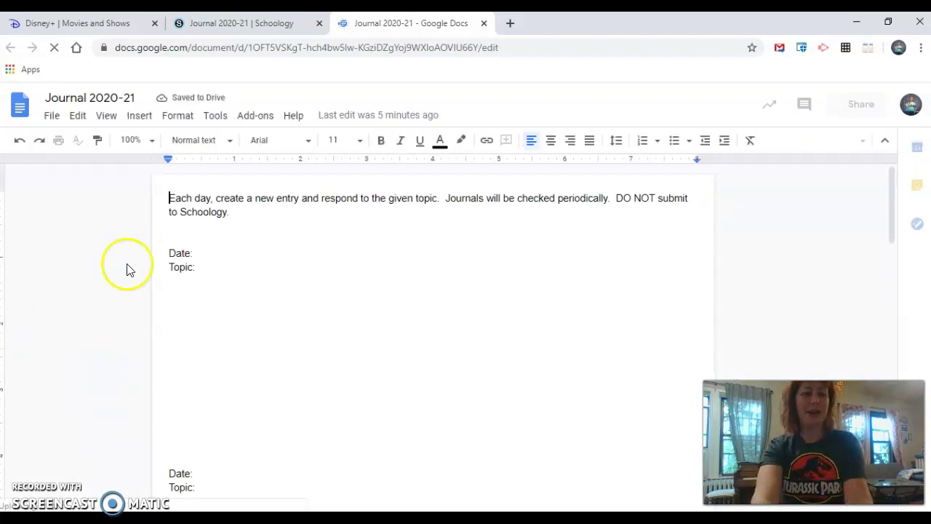
Step: Highlight the instruction paragraph at the start of the journal to read it, then clear the selection
triple_click(173, 196)
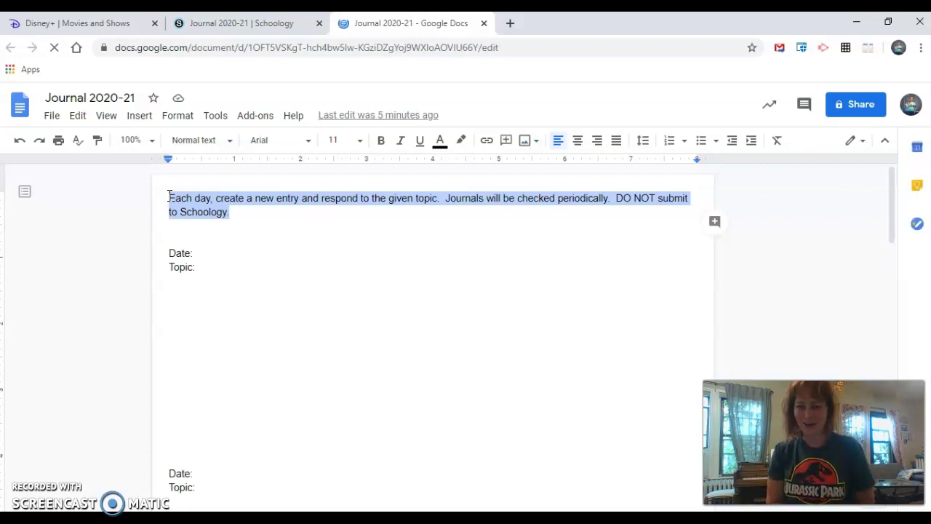
click(269, 211)
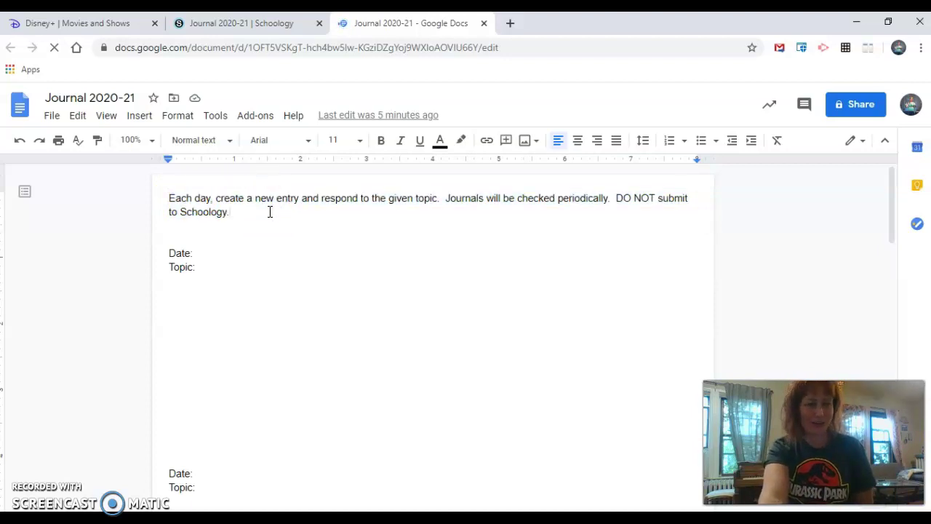
key(Return)
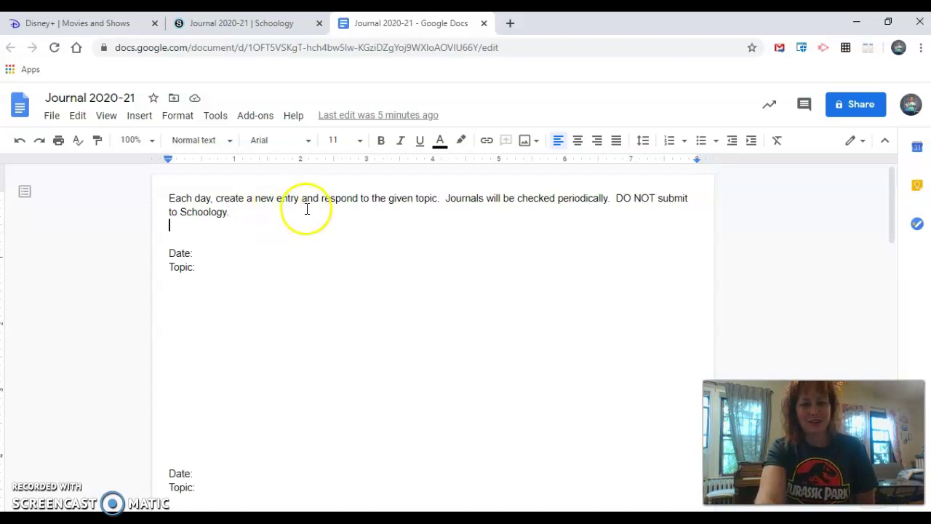
Step: Fill in the date of the first journal entry as "9/17 or 9/18"
click(201, 254)
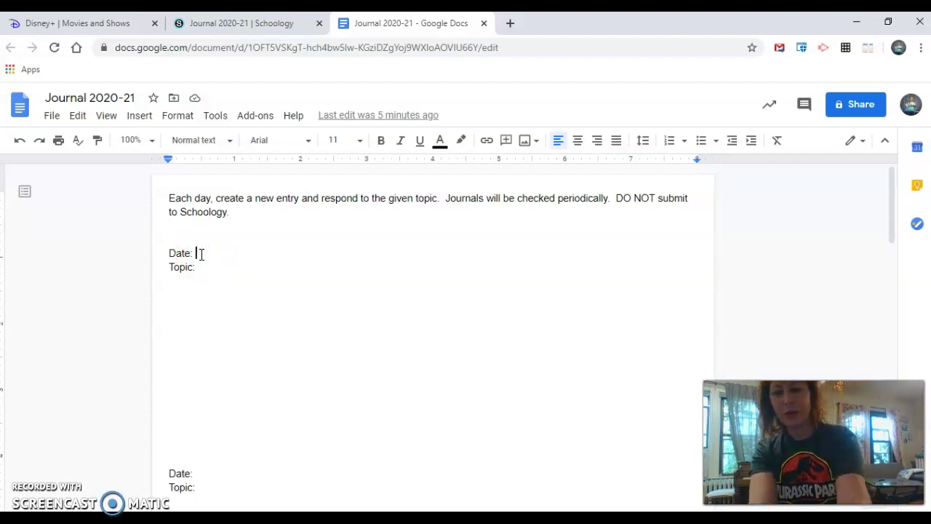
text(9/17)
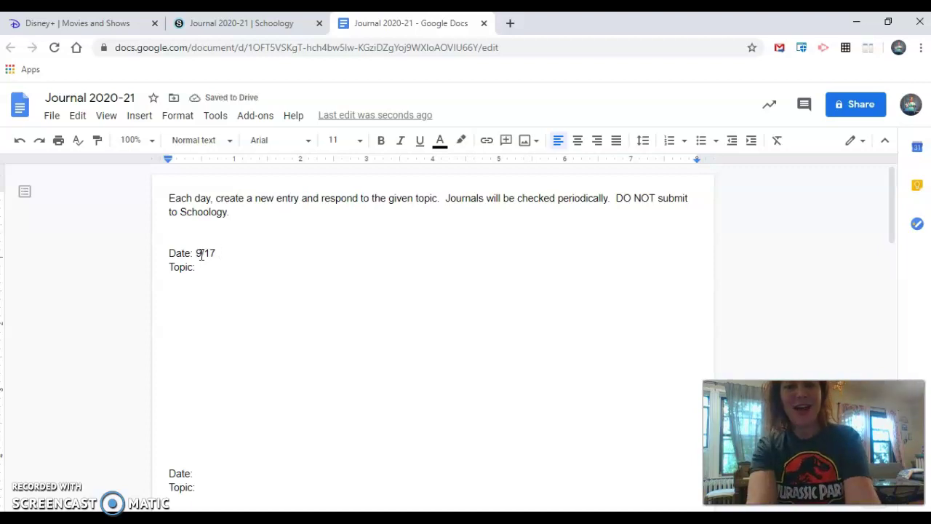
text( or 9/1)
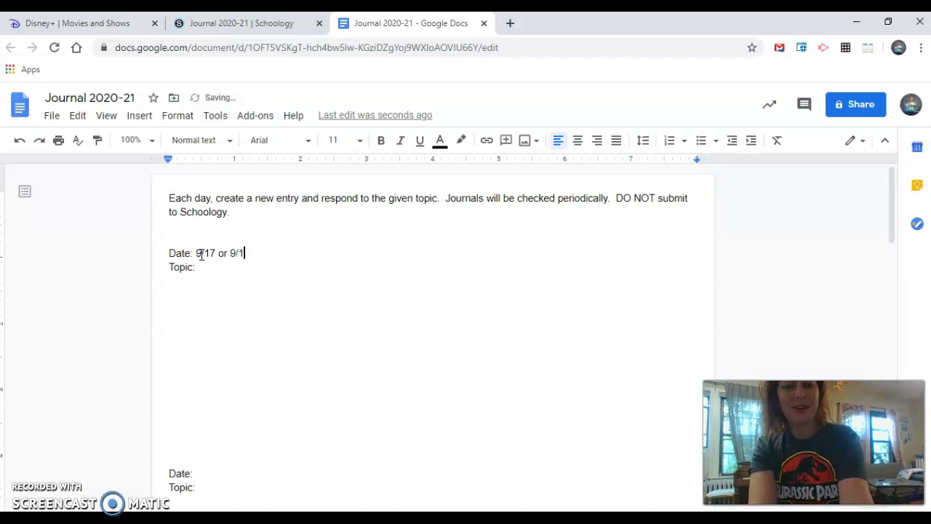
text(8)
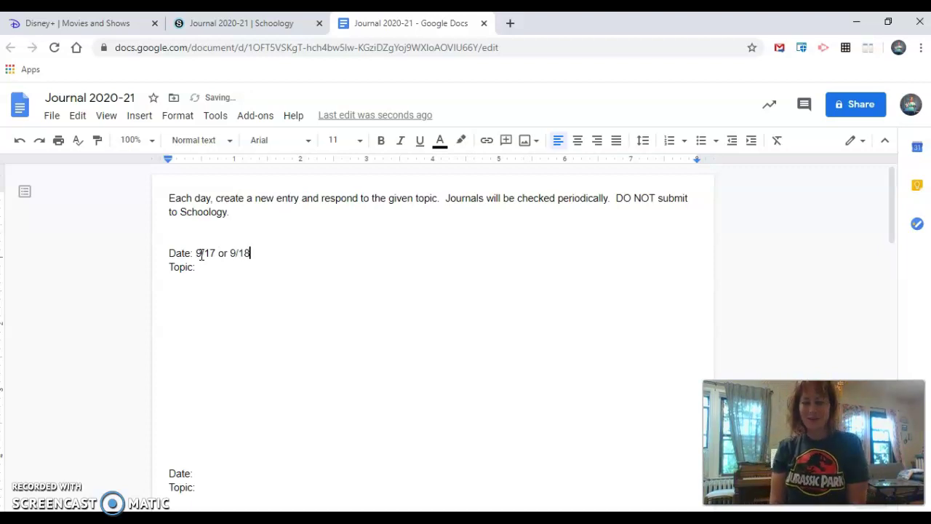
key(Return)
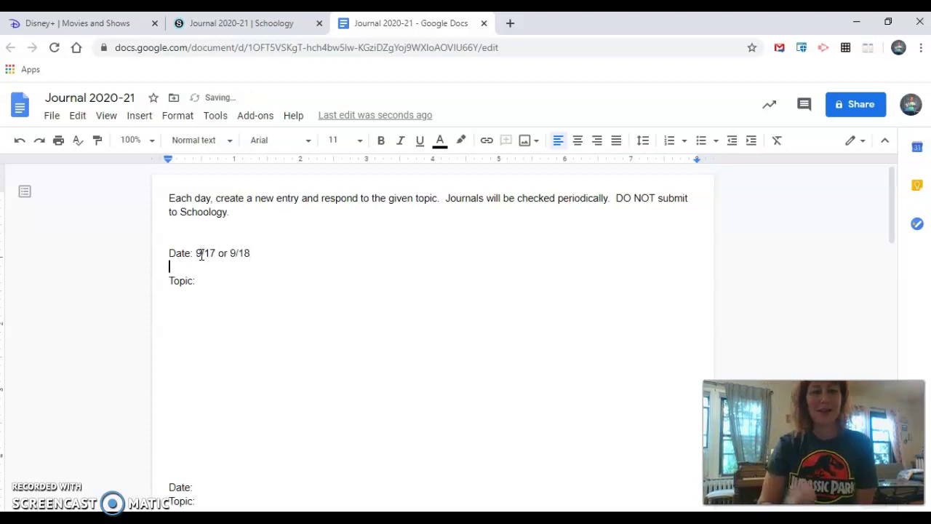
key(BackSpace)
Step: Enter "Newsela Article" as the first entry's topic and start a new line below it
key(Down)
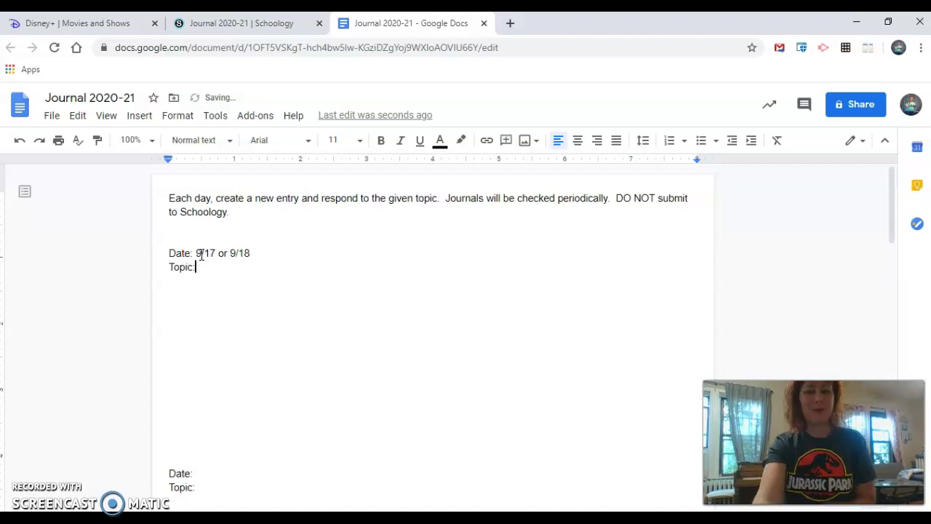
text(Newsela )
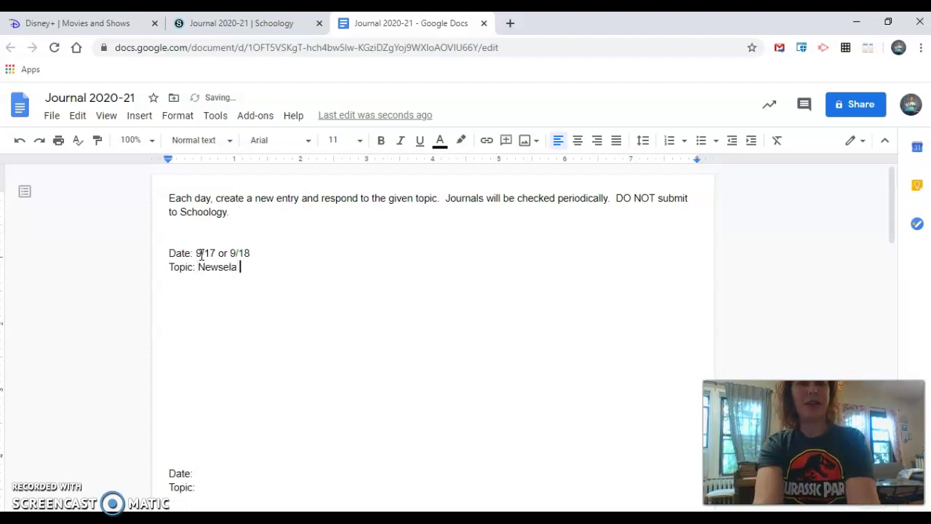
text(Artic)
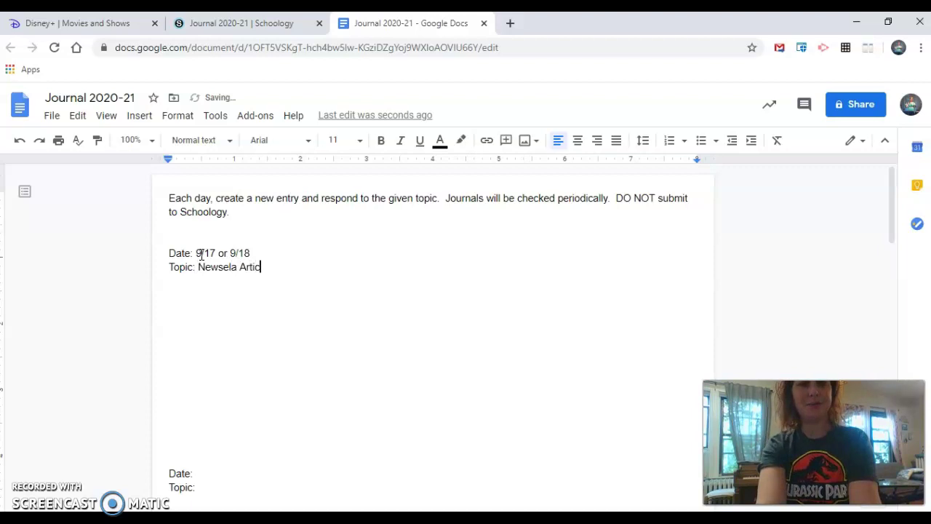
text(le)
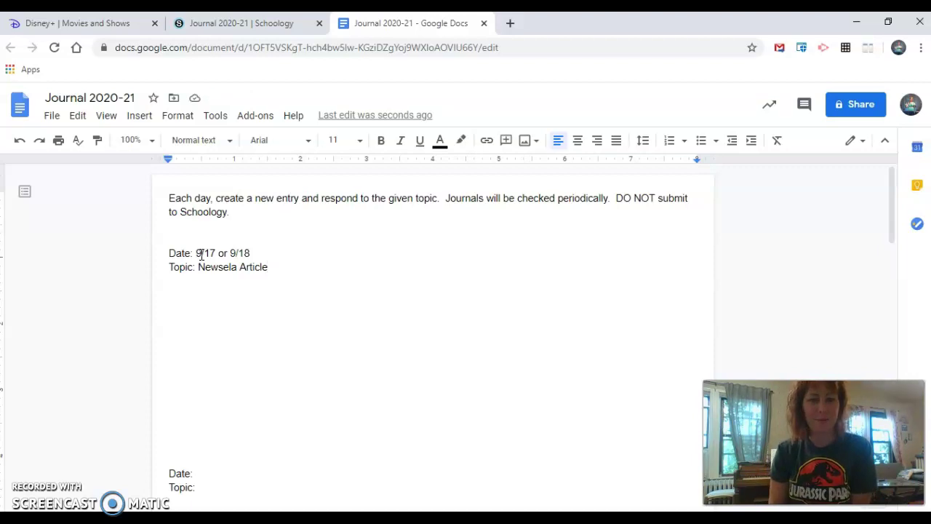
key(Return)
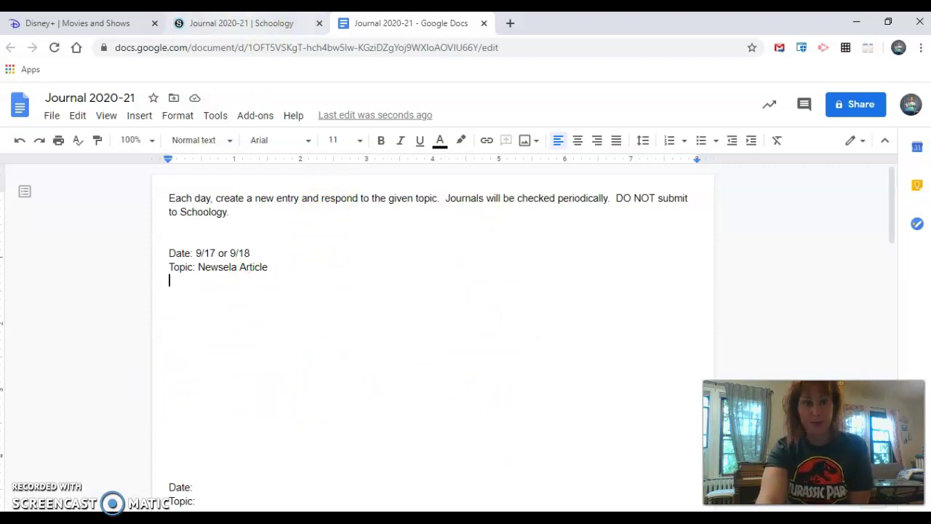
Step: Return to Schoology and open the "Newsela Article Choices for 9/17 and 9/18 Assignment" folder within Back to School Assignments
click(246, 24)
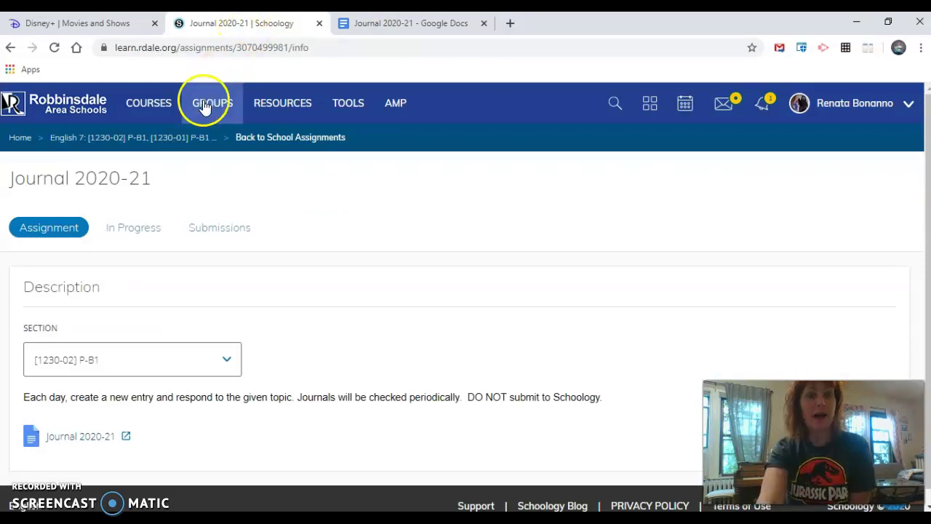
click(277, 139)
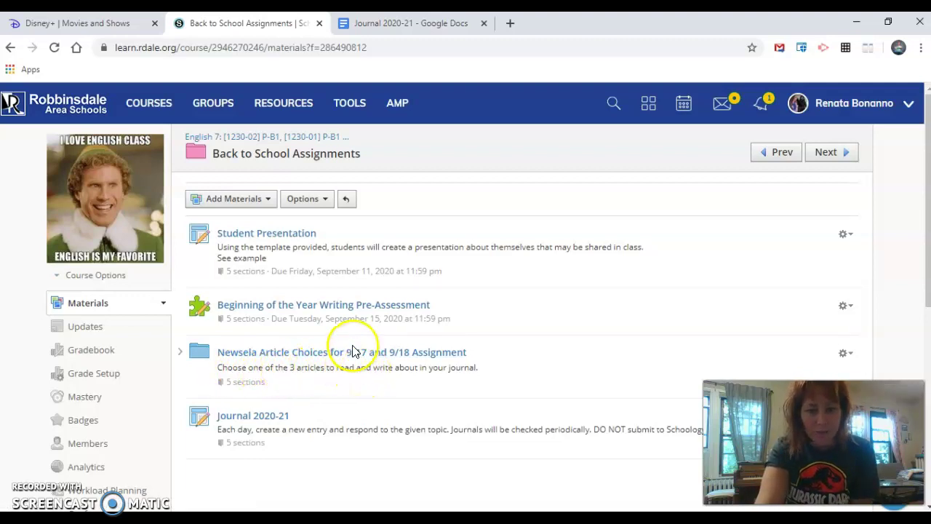
click(355, 352)
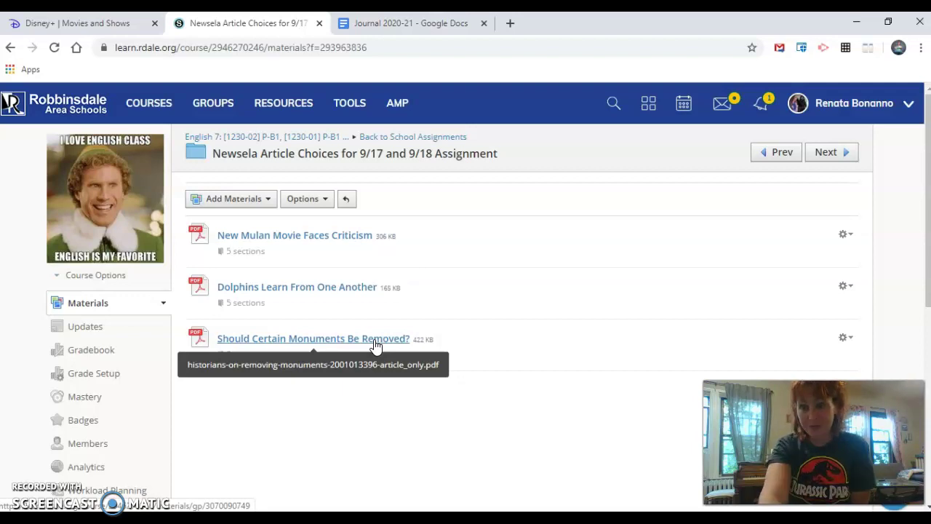
drag(413, 361, 336, 368)
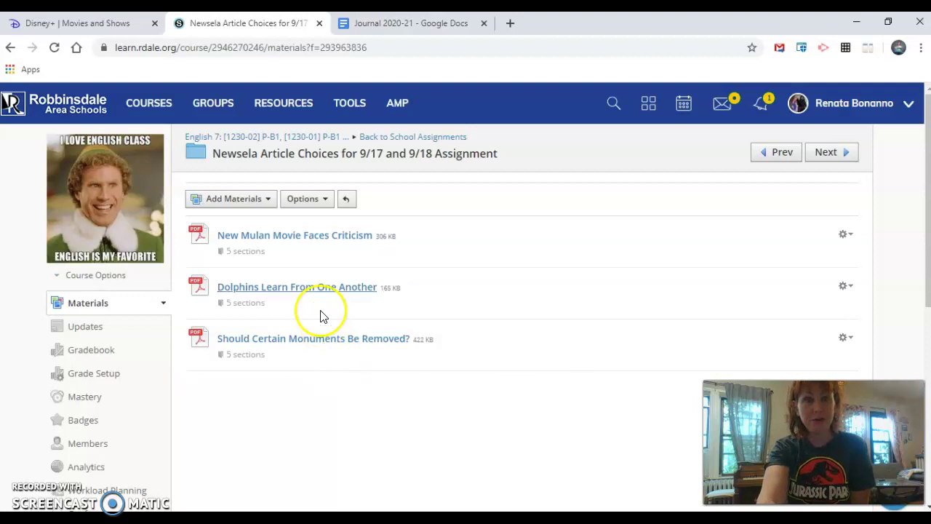
Step: Open the article "New Mulan Movie Faces Criticism" and skim through its pages
click(291, 237)
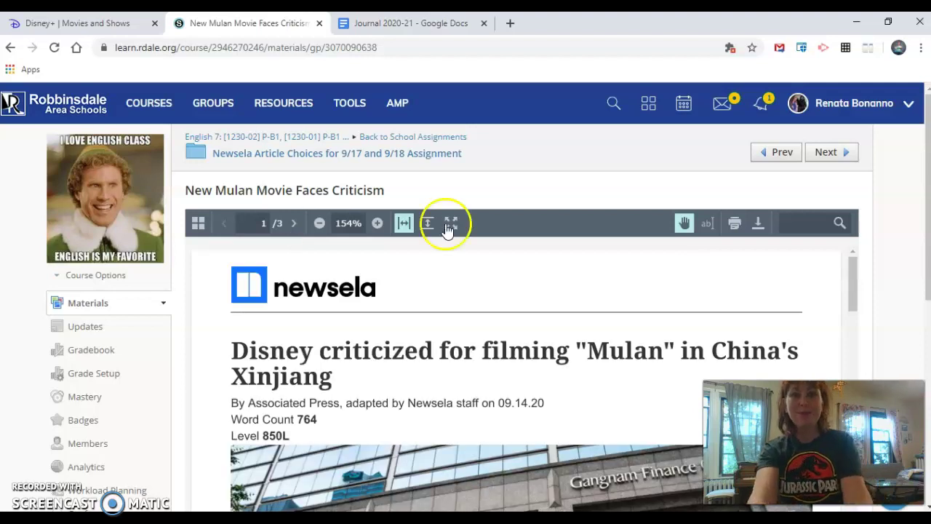
drag(848, 285, 865, 444)
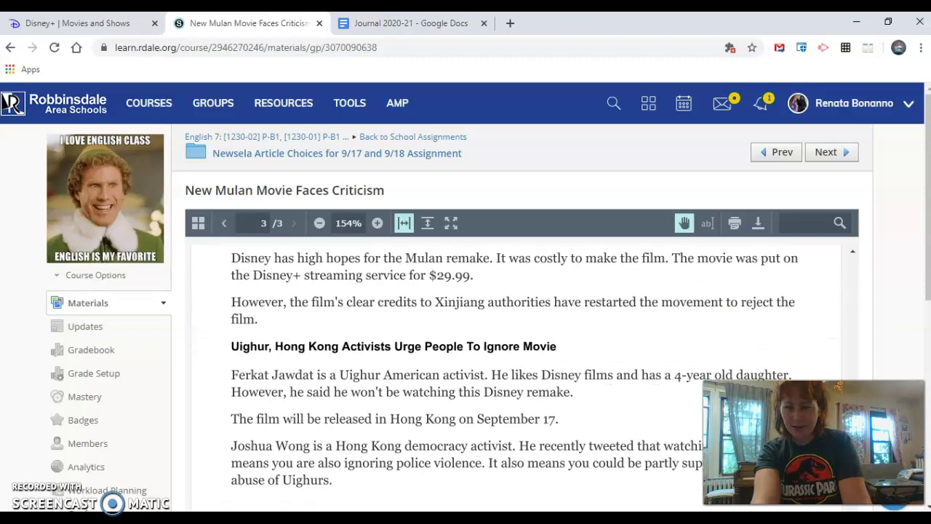
scroll(517, 364, up, 10)
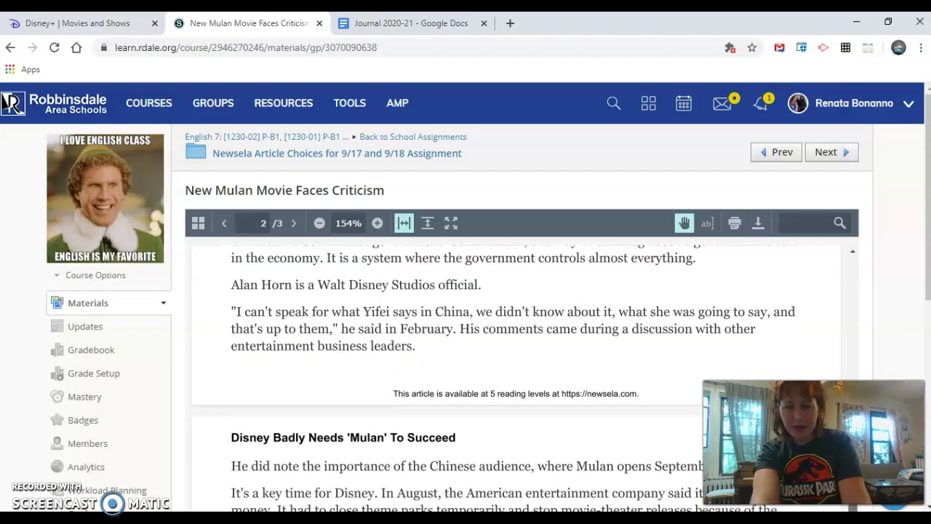
drag(862, 407, 855, 269)
Step: Switch back to the journal document and add a "Questions" heading below the topic, leaving a blank line between them
click(375, 25)
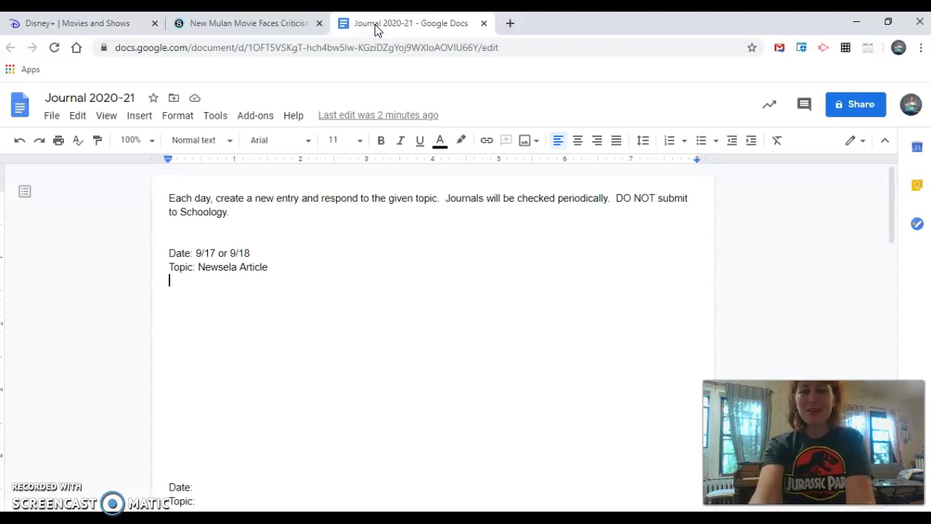
key(Return)
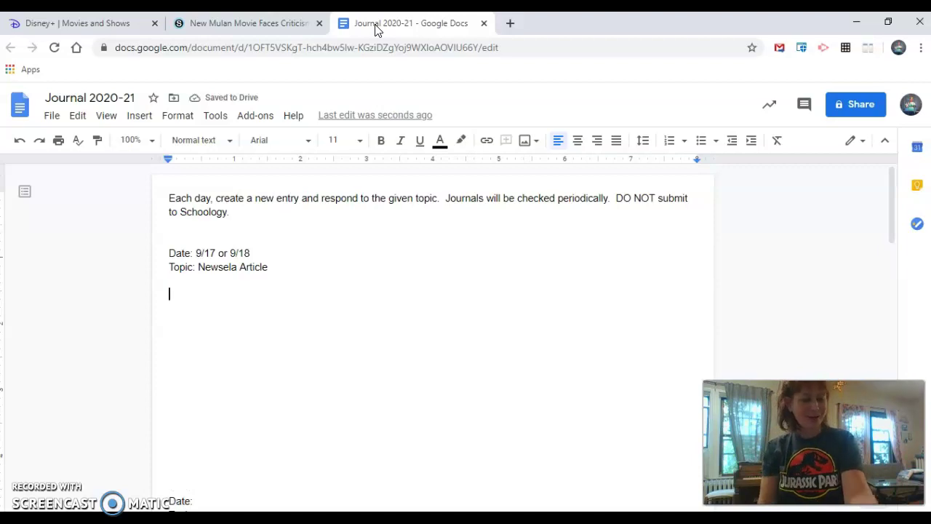
text(Questions)
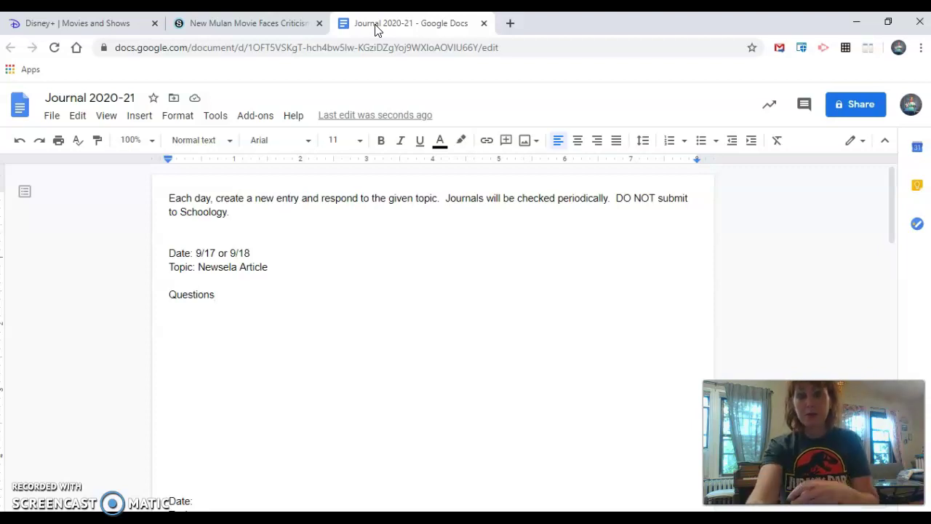
key(Return)
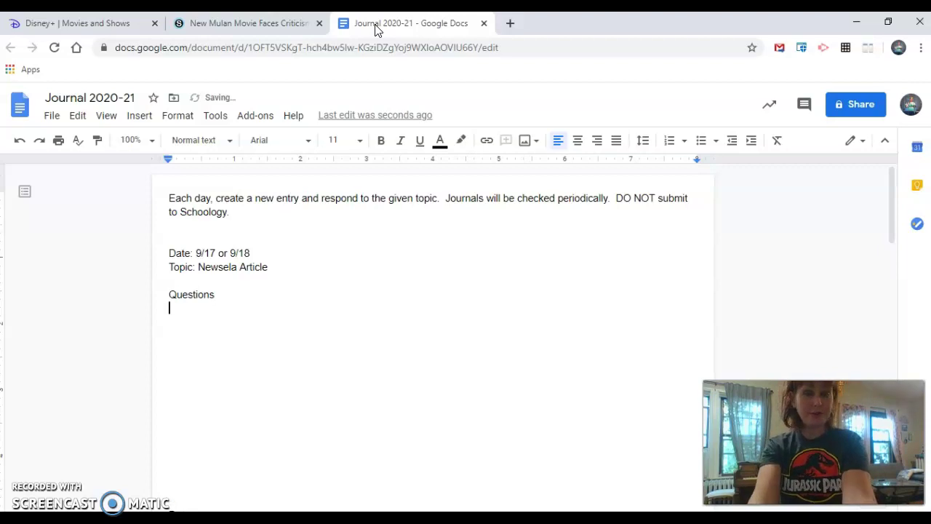
Step: Add a question mark after the "Questions" heading and enter "Reactions!" on the line directly below it
key(BackSpace)
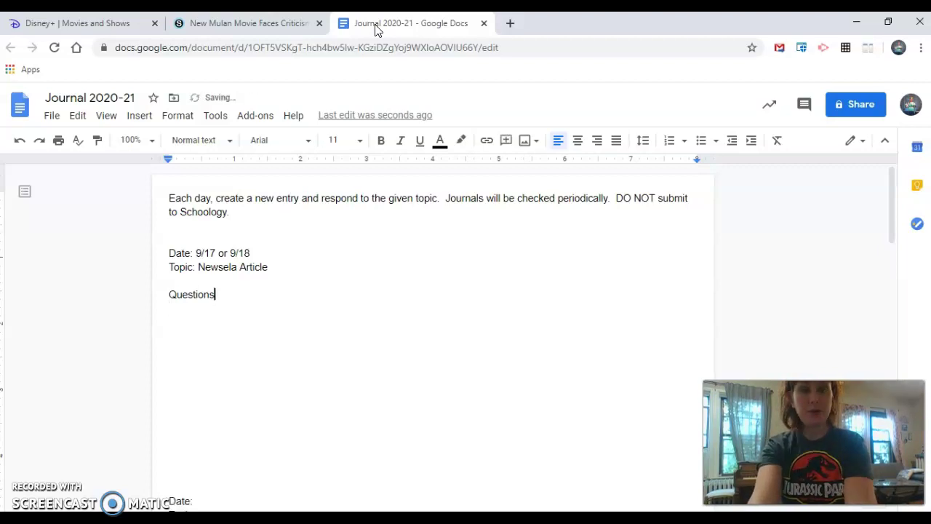
text(?)
key(Return)
text(Reactions!)
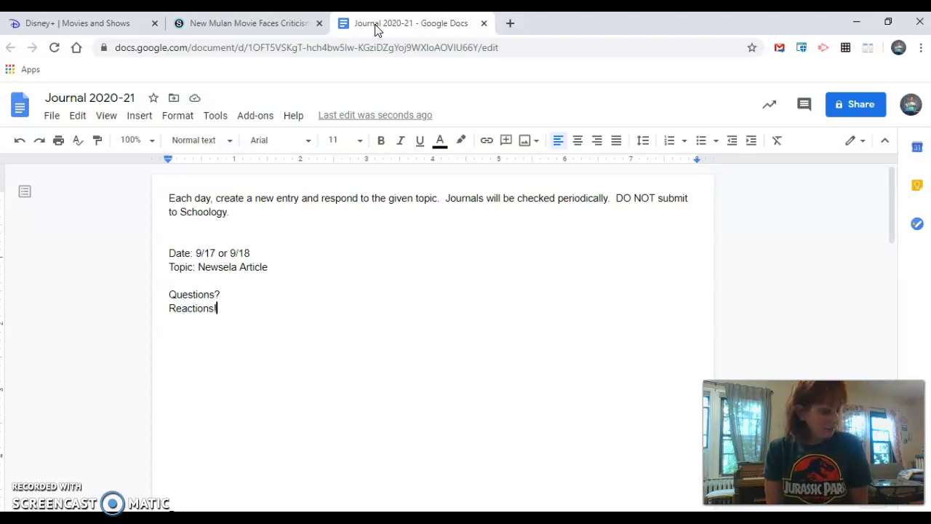
Step: Add "Connection" and "Summary" on separate lines below "Reactions!" in the 9/17 or 9/18 entry
key(Return)
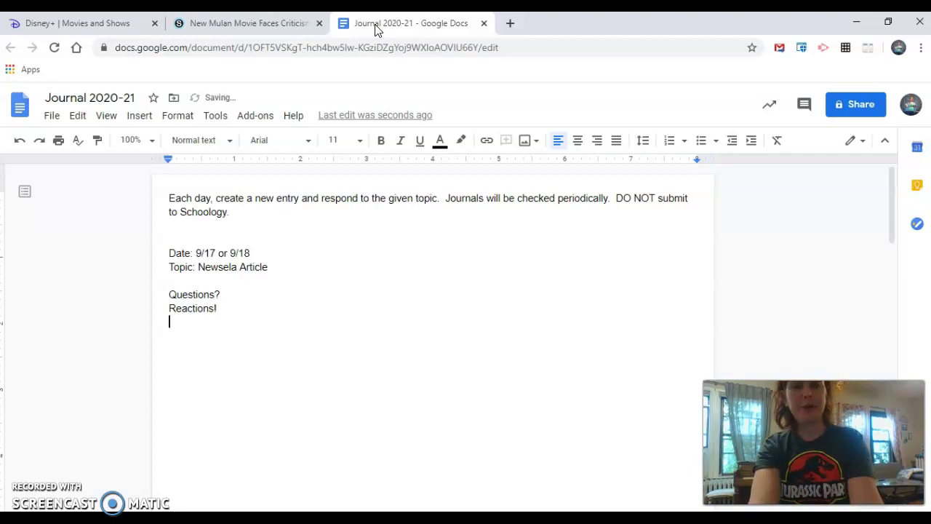
text(Connection)
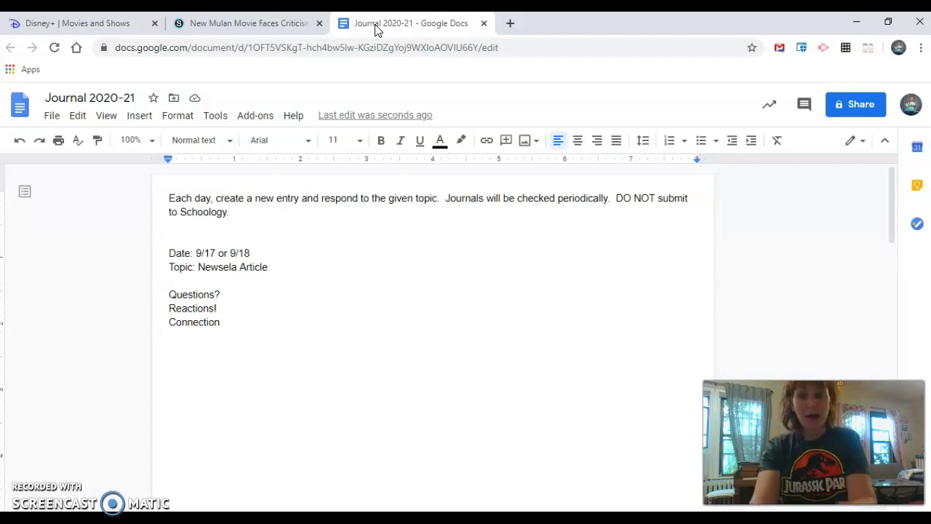
key(Return)
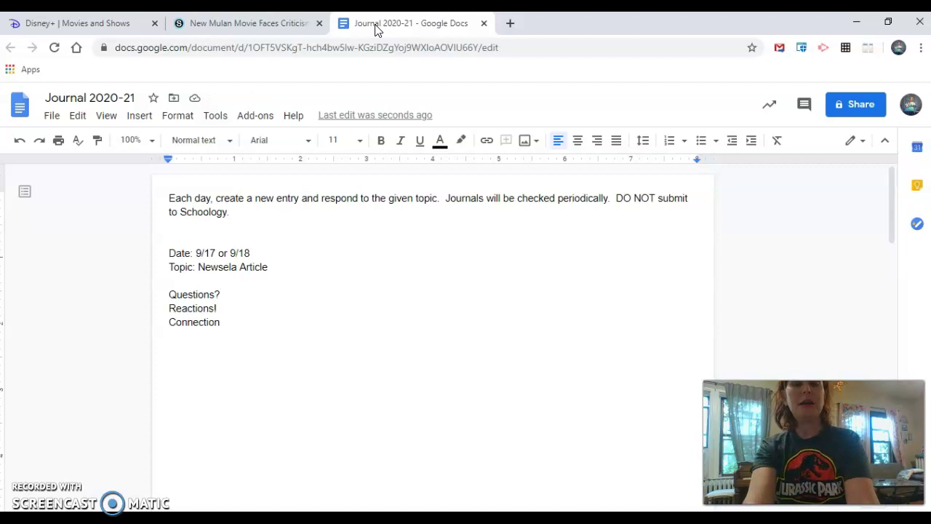
text(Summary)
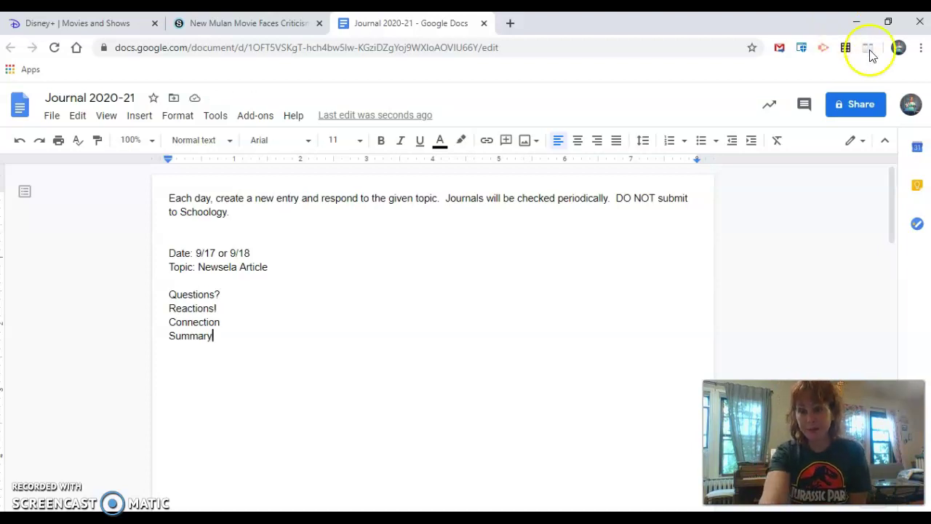
Step: Remove two of the blank lines between the "Summary" line and the next empty Date and Topic entry
click(893, 197)
drag(892, 198, 890, 211)
click(188, 397)
key(BackSpace)
key(BackSpace)
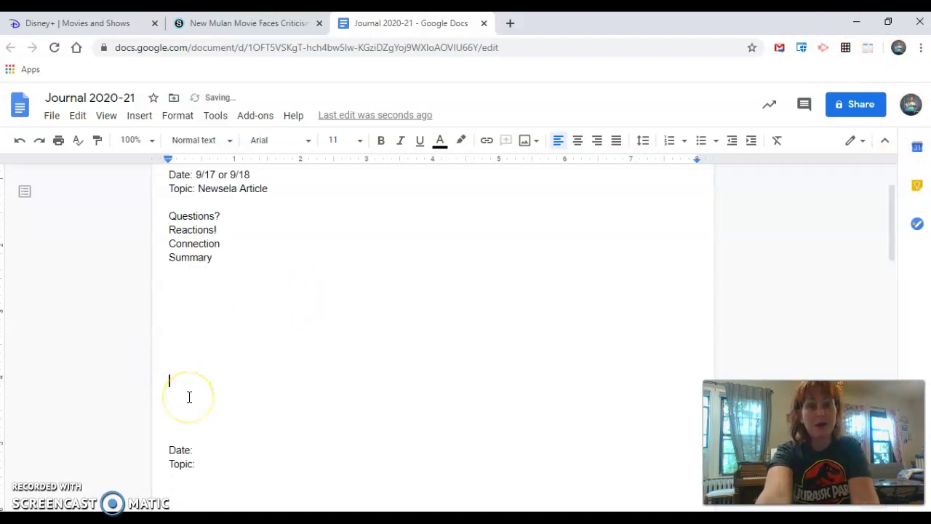